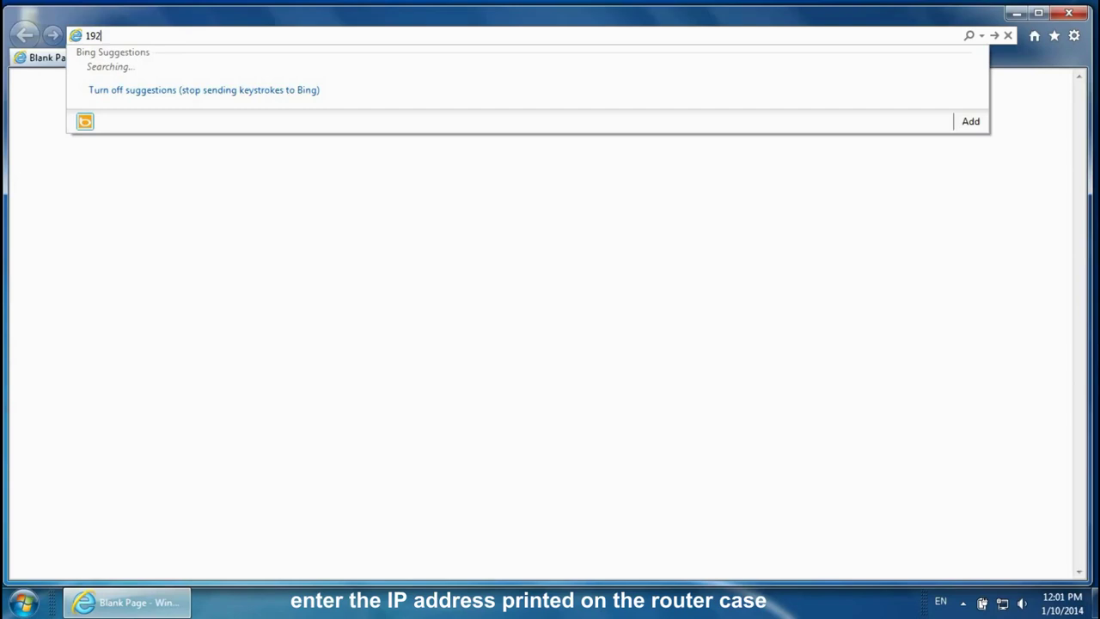
Load 192.168.1.1 and log into the router's Setup Tool with the admin account
{"action": "type", "text": "68"}
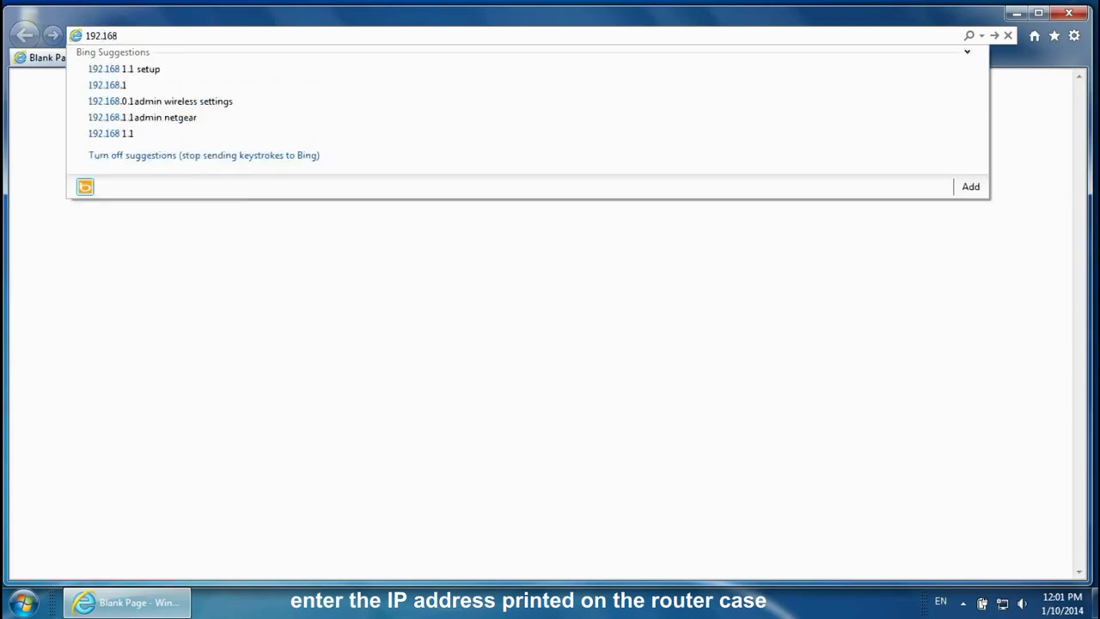
{"action": "type", "text": ".1.1"}
{"action": "key", "text": "Return"}
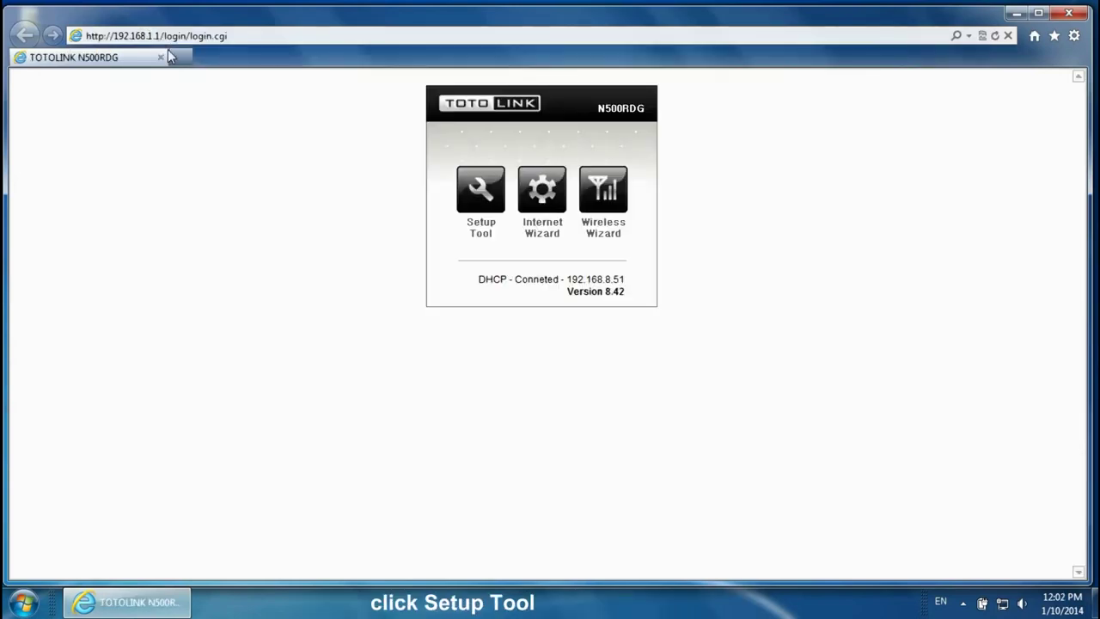
{"action": "left_click", "coordinate": [477, 204]}
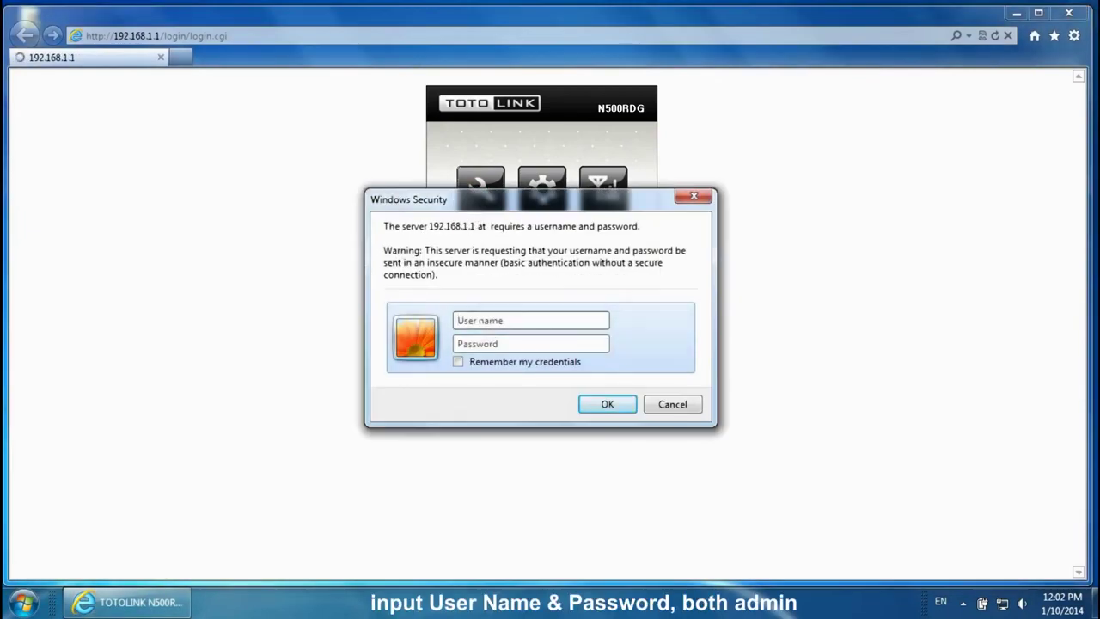
{"action": "type", "text": "admin"}
{"action": "key", "text": "Tab"}
{"action": "type", "text": "admin"}
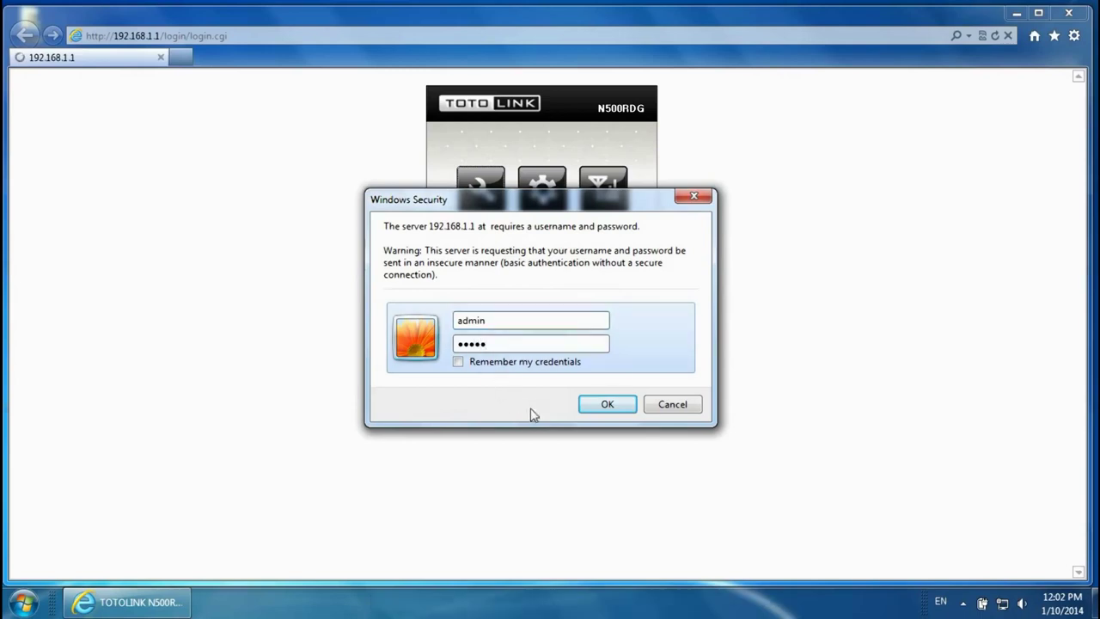
{"action": "left_click", "coordinate": [595, 405]}
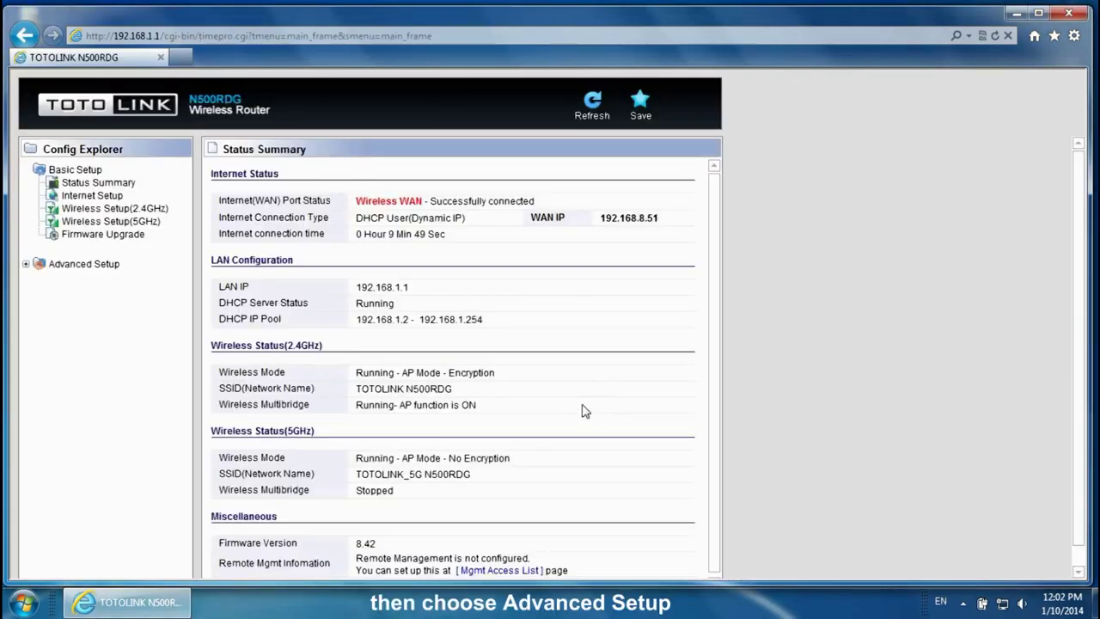
Go to Advanced Setup > Utility > VPN SetUp
{"action": "left_click", "coordinate": [26, 264]}
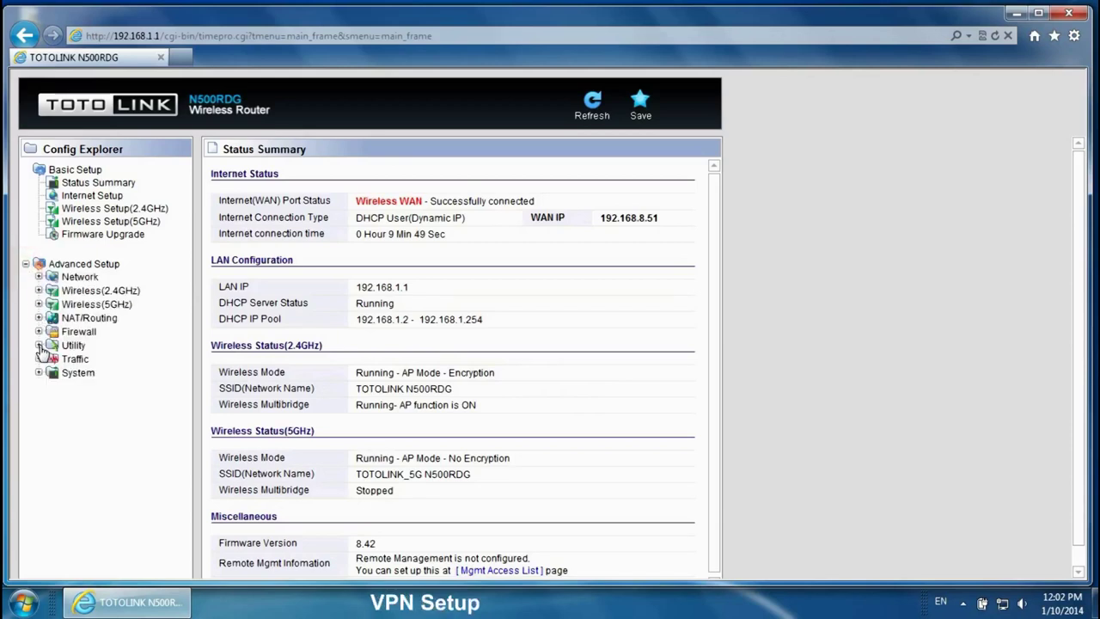
{"action": "left_click", "coordinate": [38, 344]}
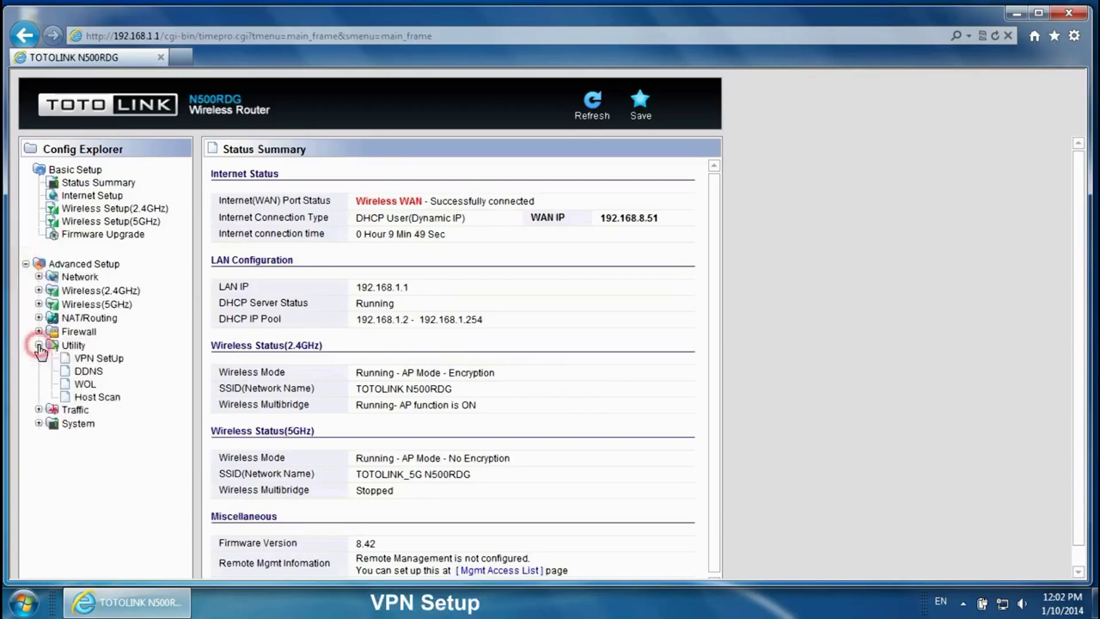
{"action": "left_click", "coordinate": [104, 368]}
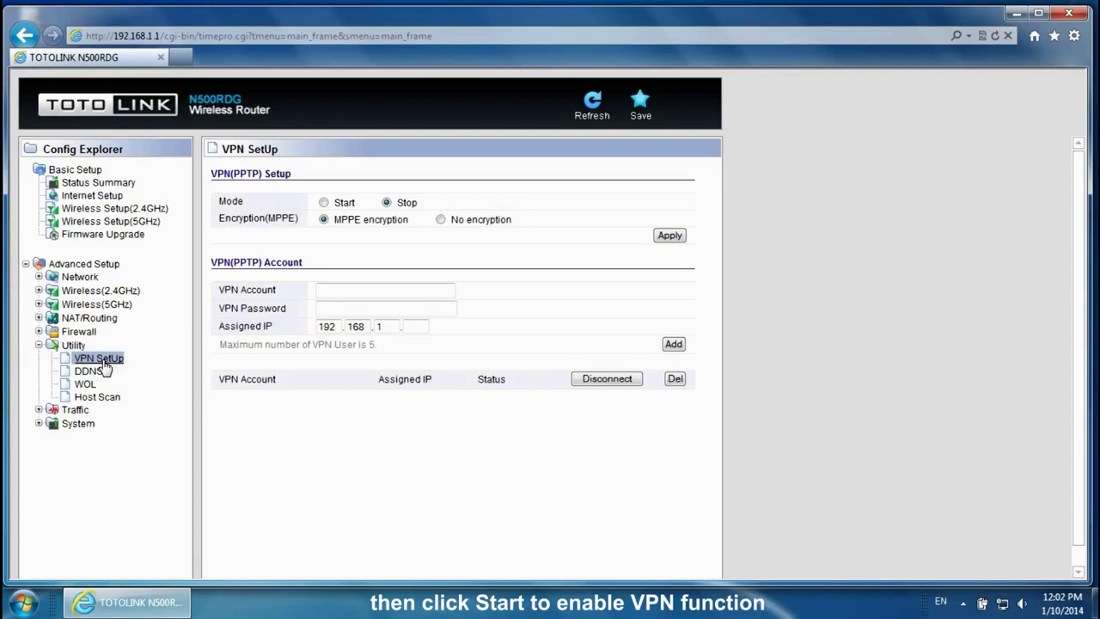
Set PPTP VPN mode to Start, apply it, and enter a VPN account name and password
{"action": "left_click", "coordinate": [323, 203]}
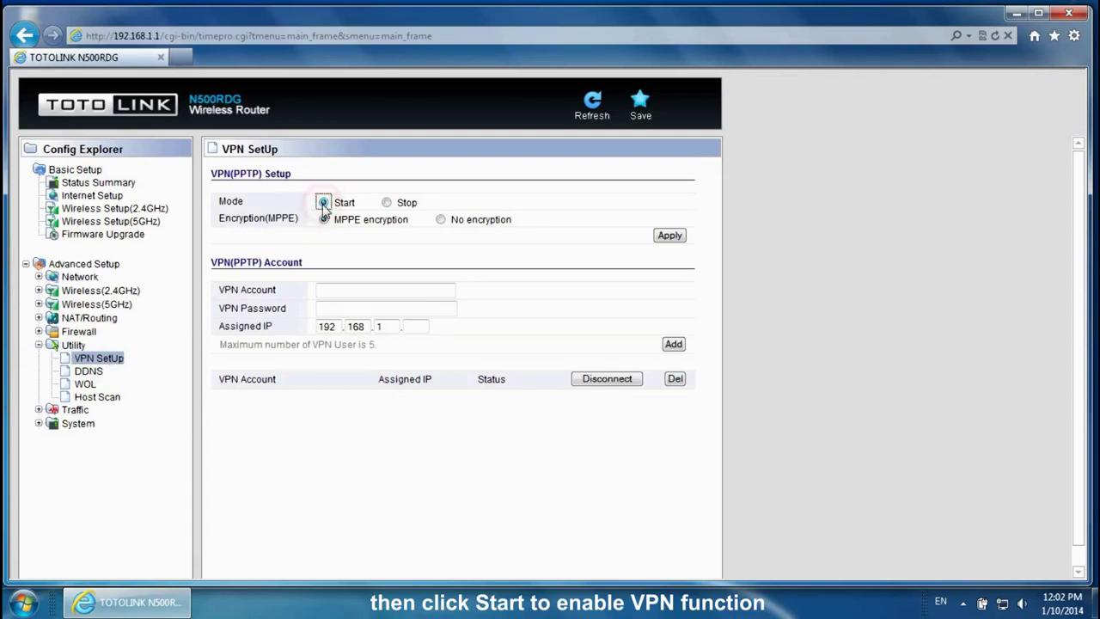
{"action": "left_click", "coordinate": [667, 237]}
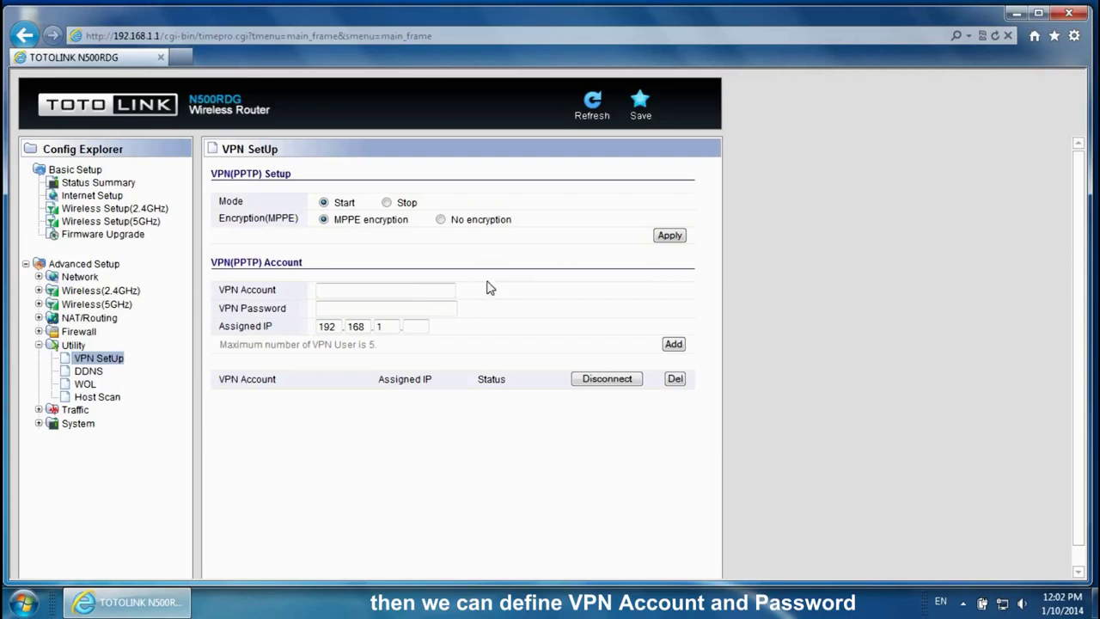
{"action": "left_click", "coordinate": [400, 290]}
{"action": "type", "text": "1234"}
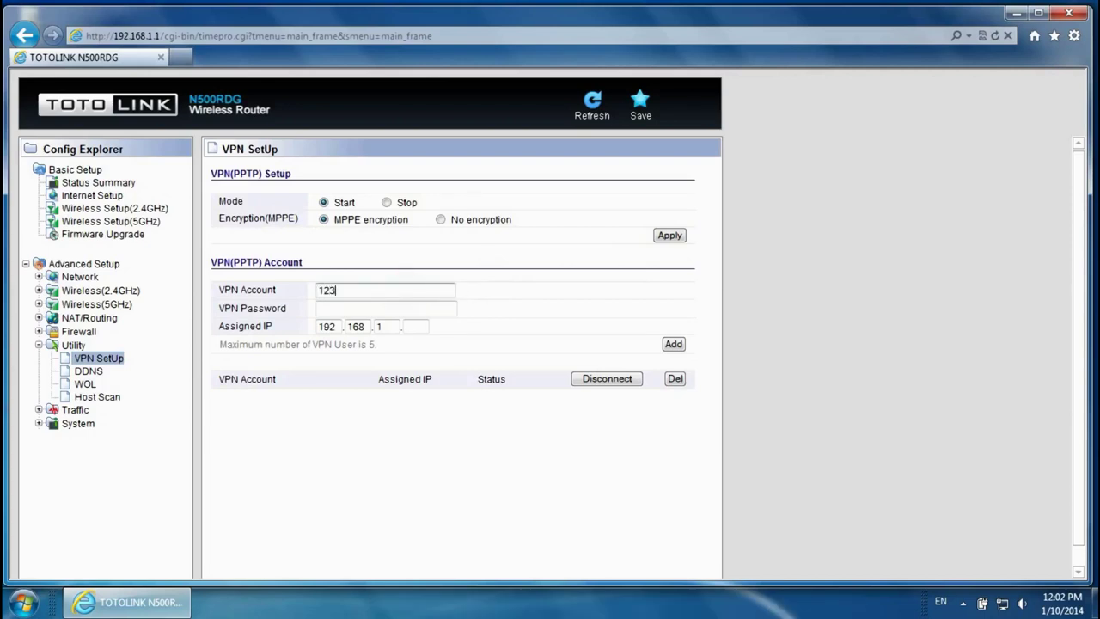
{"action": "left_click", "coordinate": [393, 306]}
{"action": "type", "text": "12345"}
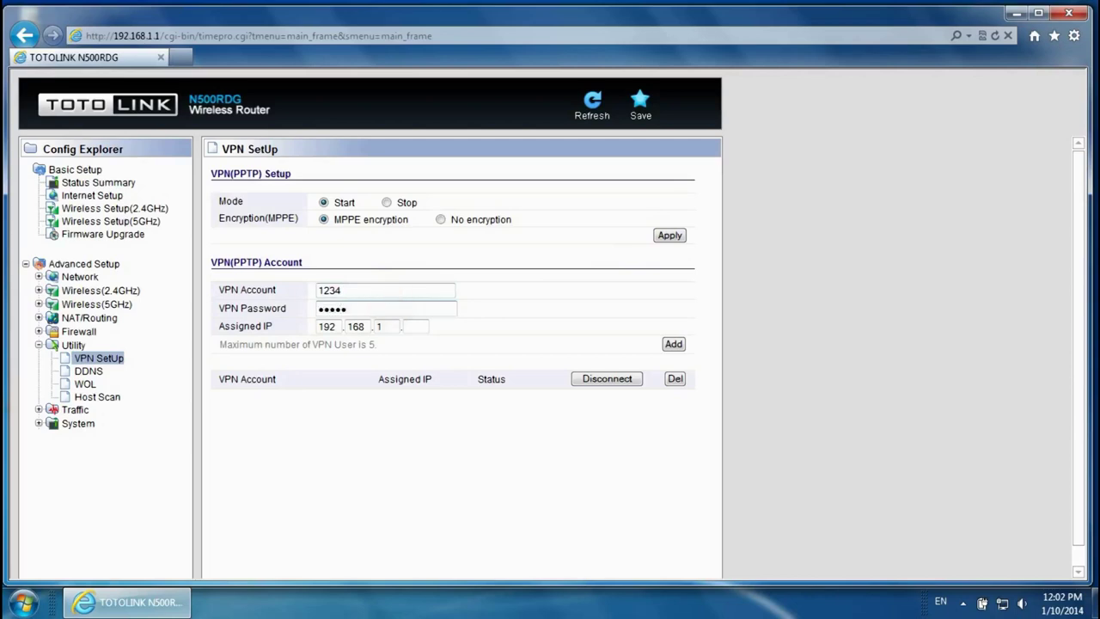
Assign the account IP 192.168.1.6, add it, and minimize the browser
{"action": "left_click", "coordinate": [411, 325]}
{"action": "type", "text": "6"}
{"action": "left_click", "coordinate": [672, 345]}
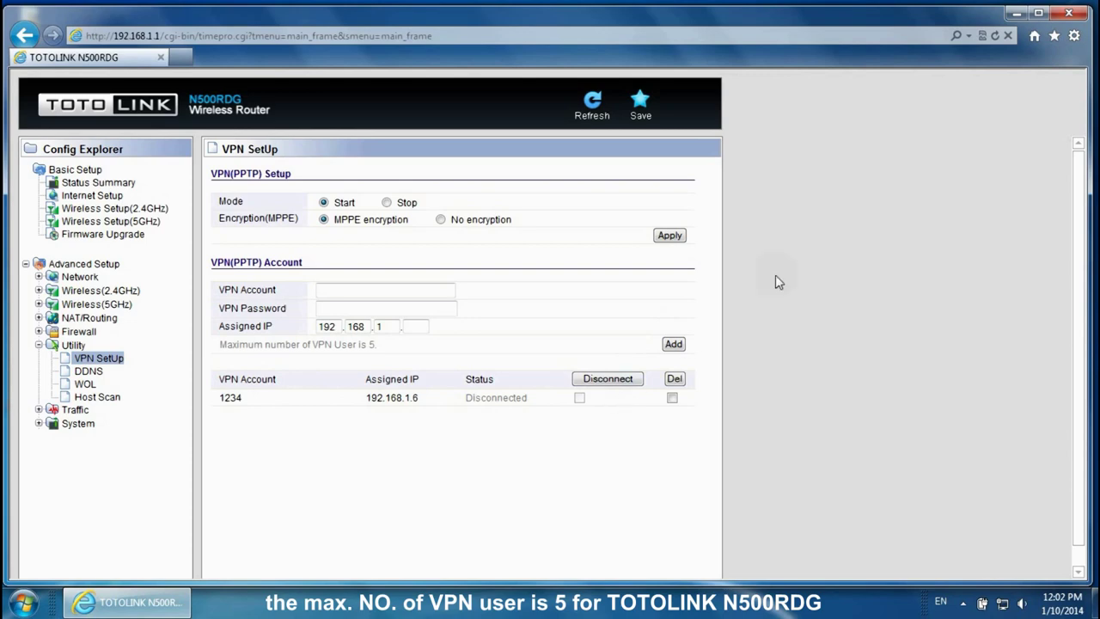
{"action": "left_click", "coordinate": [1018, 14]}
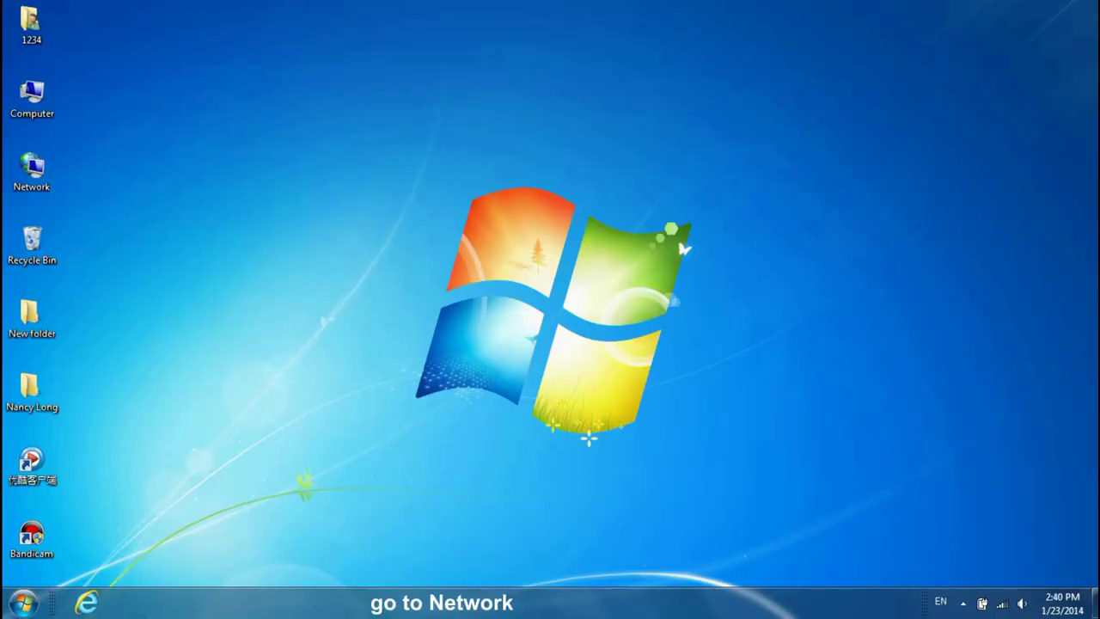
Choose Properties on the desktop Network icon to reach Network and Sharing Center
{"action": "right_click", "coordinate": [30, 172]}
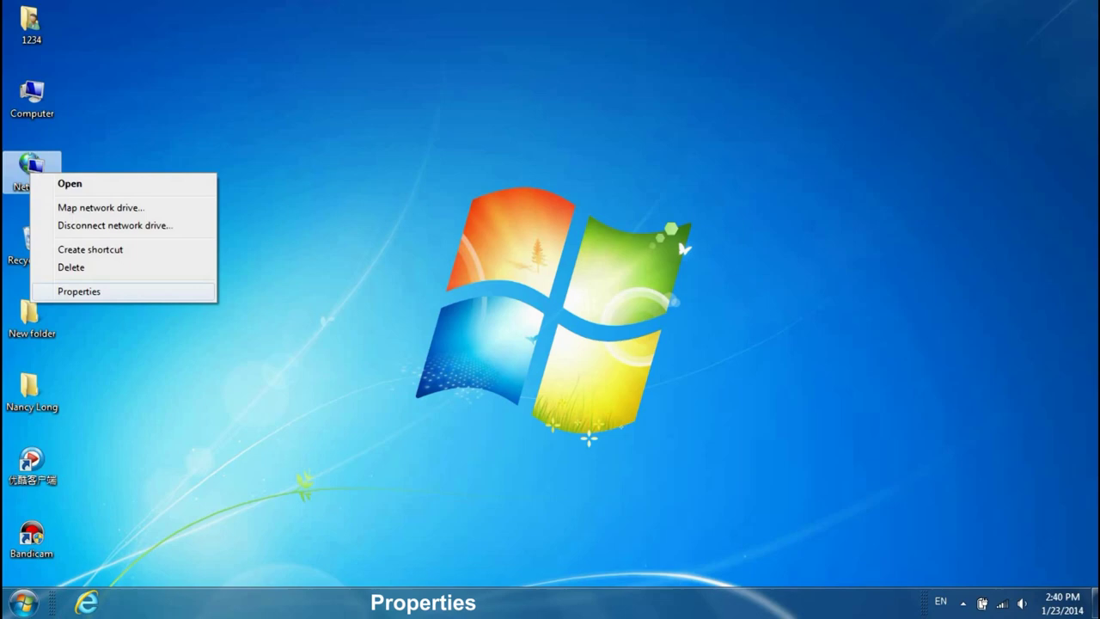
{"action": "left_click", "coordinate": [79, 291]}
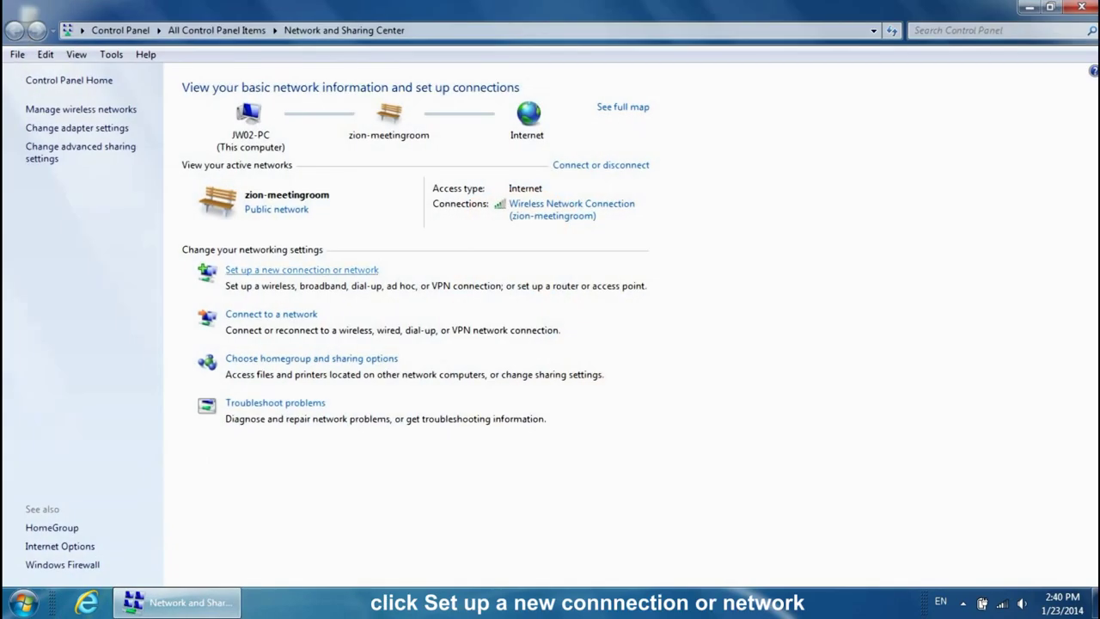
Set up a workplace VPN connection over the Internet to address 192.168.8.51
{"action": "left_click", "coordinate": [302, 270]}
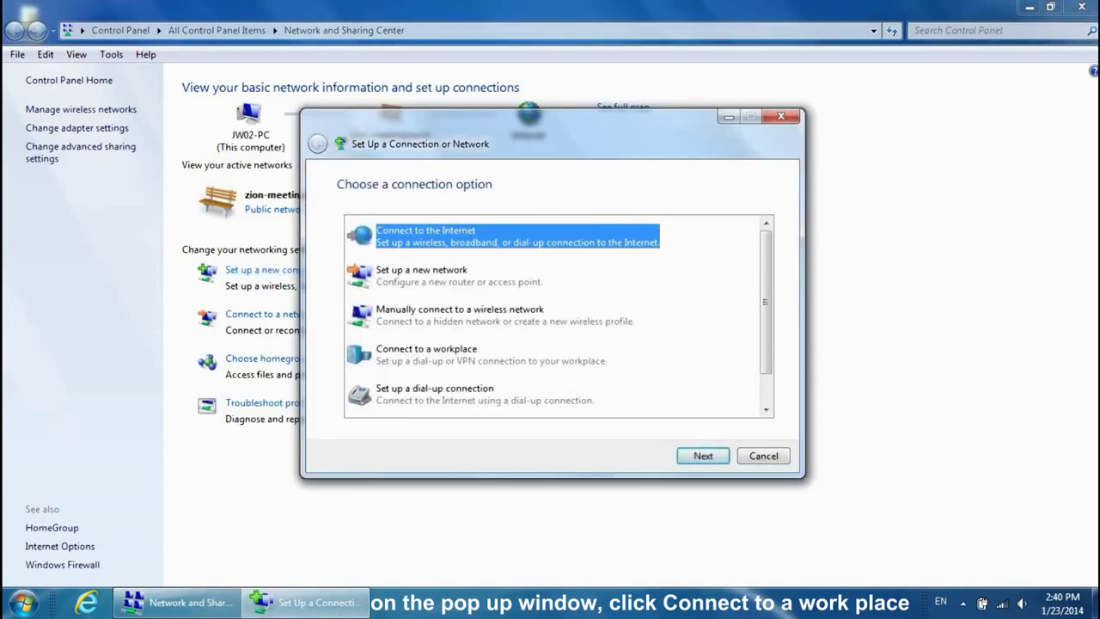
{"action": "left_click", "coordinate": [426, 354]}
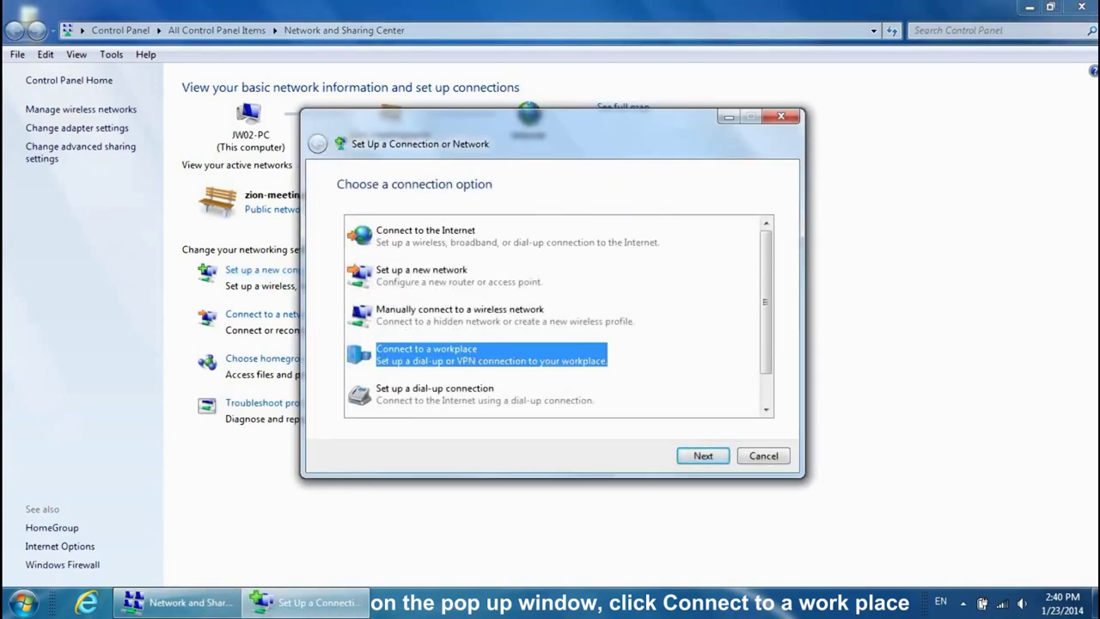
{"action": "left_click", "coordinate": [703, 455]}
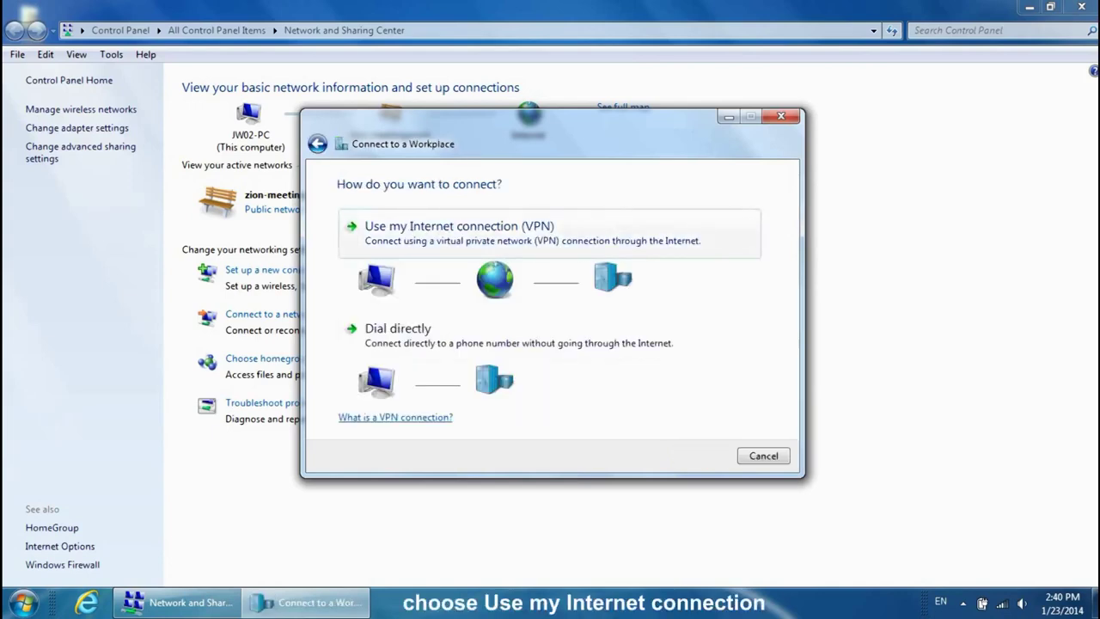
{"action": "key", "text": "Return"}
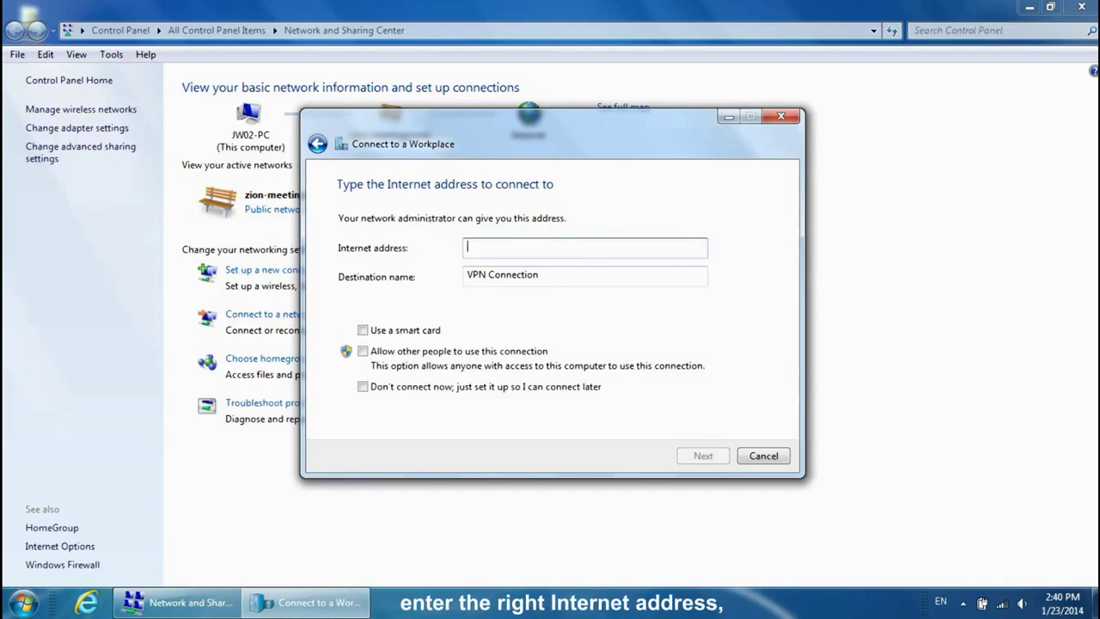
{"action": "type", "text": "19"}
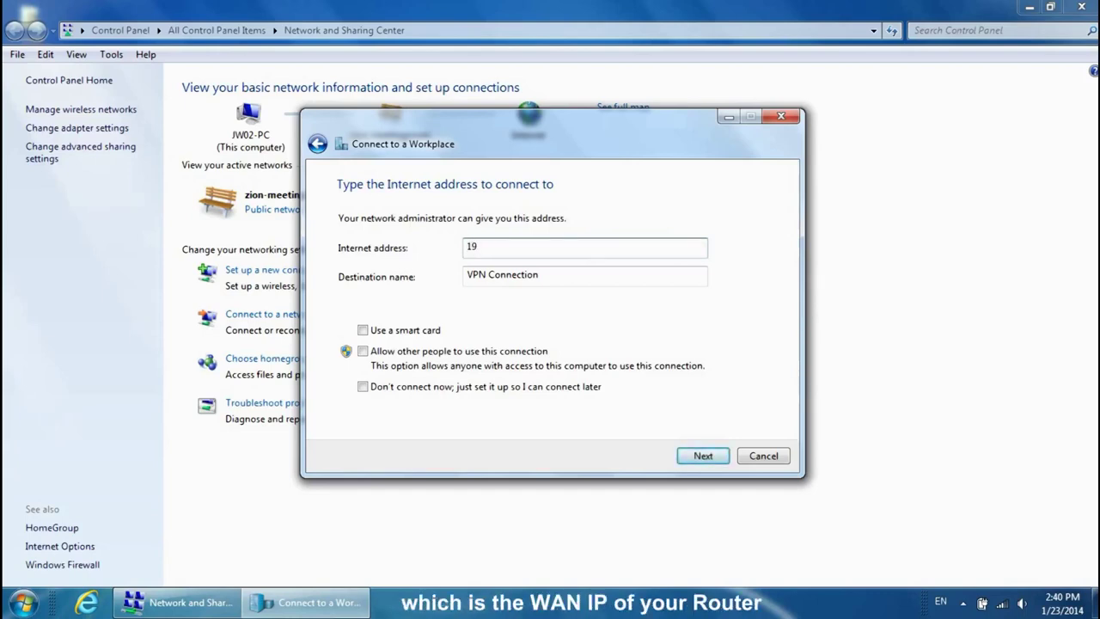
{"action": "type", "text": "2.168.8.51"}
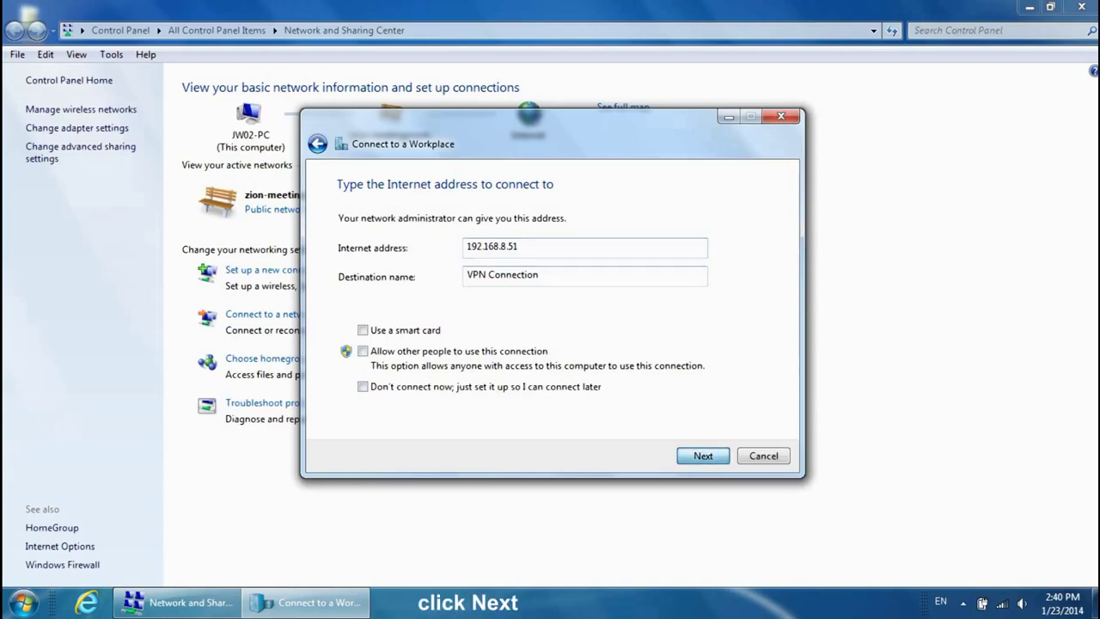
{"action": "key", "text": "Return"}
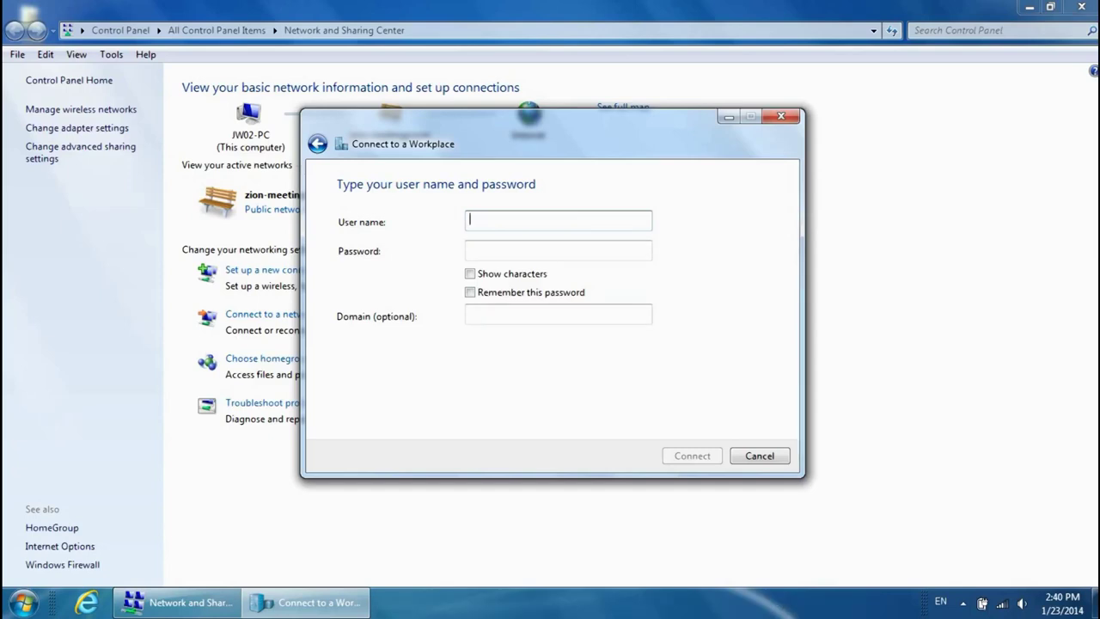
Enter the router's VPN user name and password, connect, and close the finished wizard
{"action": "type", "text": "1234"}
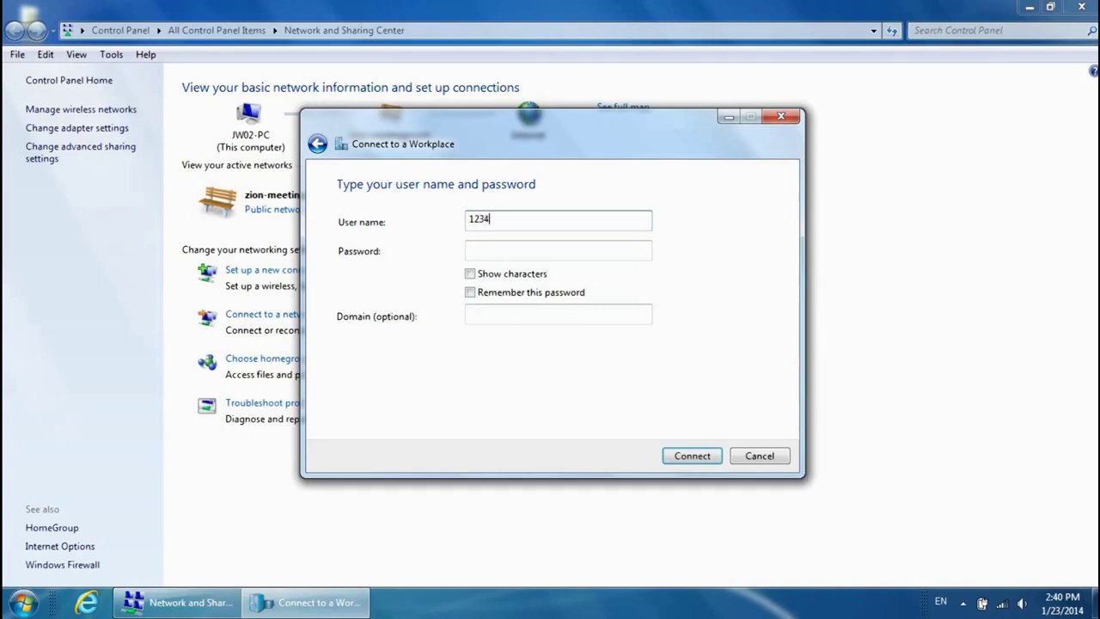
{"action": "left_click", "coordinate": [558, 250]}
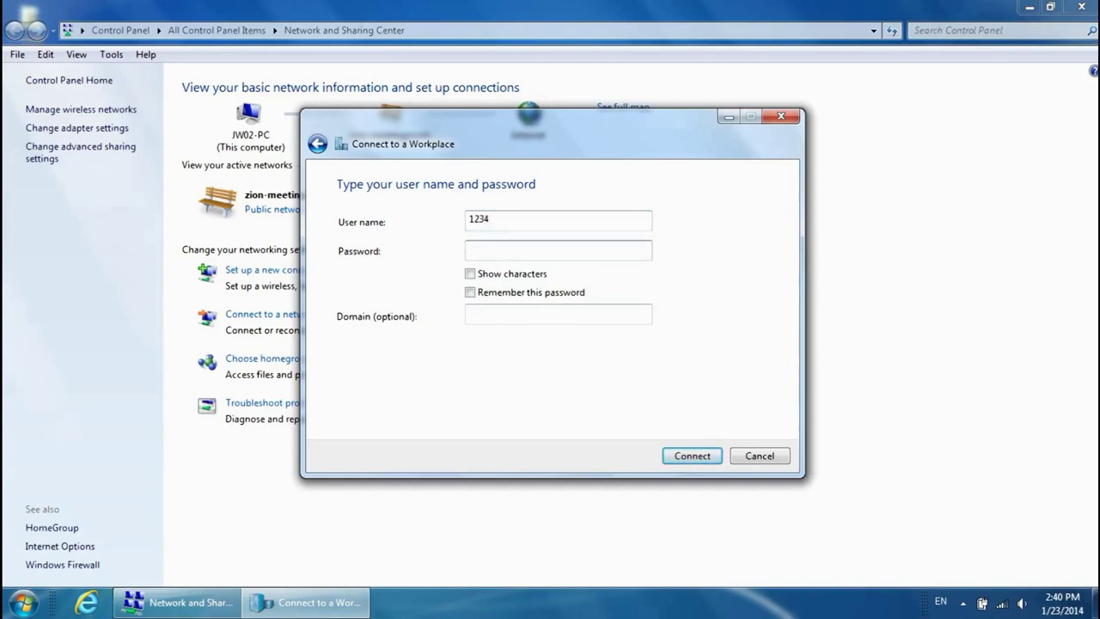
{"action": "type", "text": "1234"}
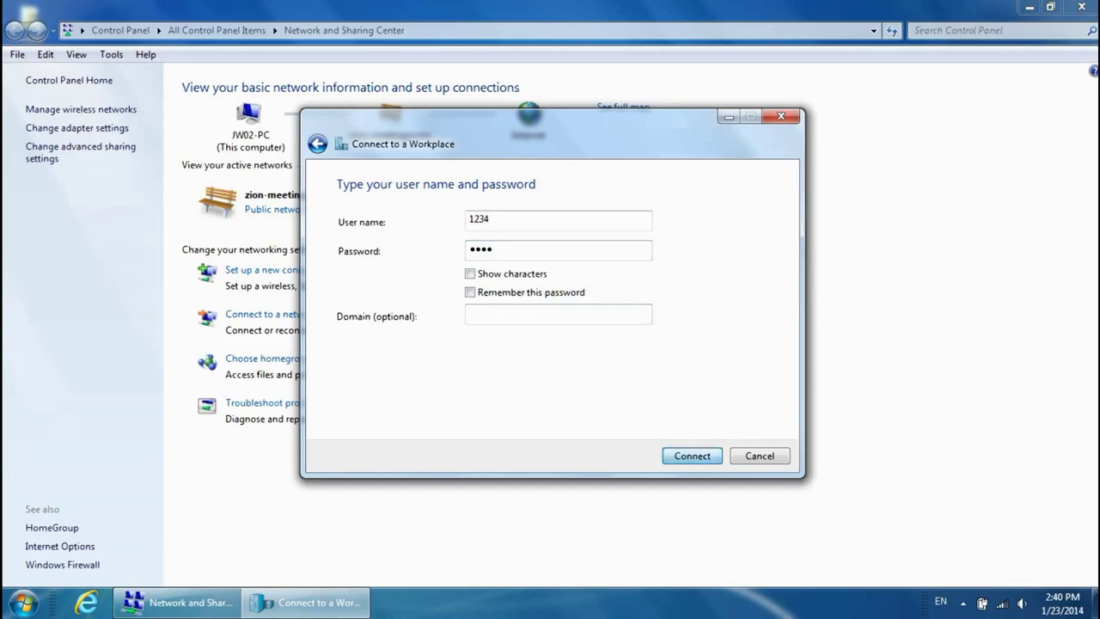
{"action": "left_click", "coordinate": [558, 315]}
{"action": "key", "text": "Return"}
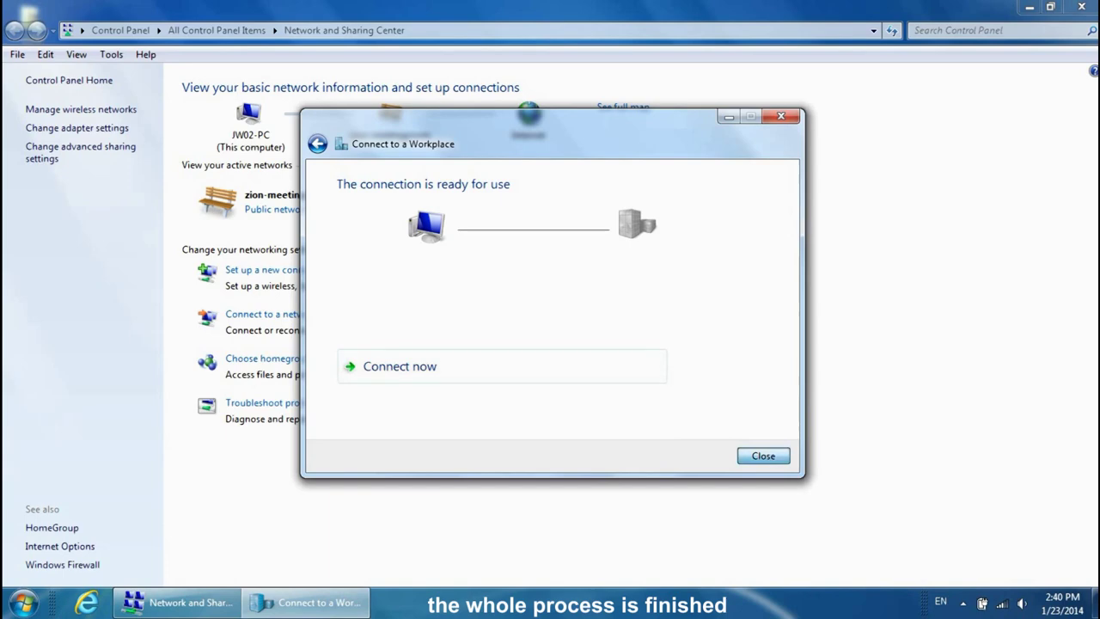
{"action": "left_click", "coordinate": [763, 456]}
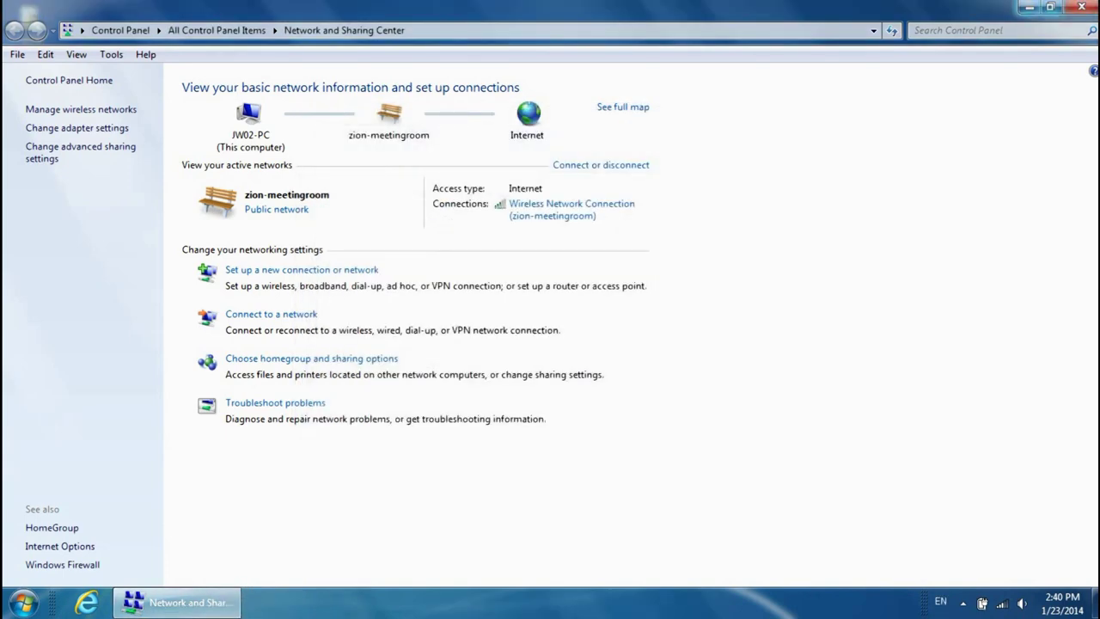
Reopen Network and Sharing Center from the desktop Network icon and view the adapter connections
{"action": "left_click", "coordinate": [1081, 6]}
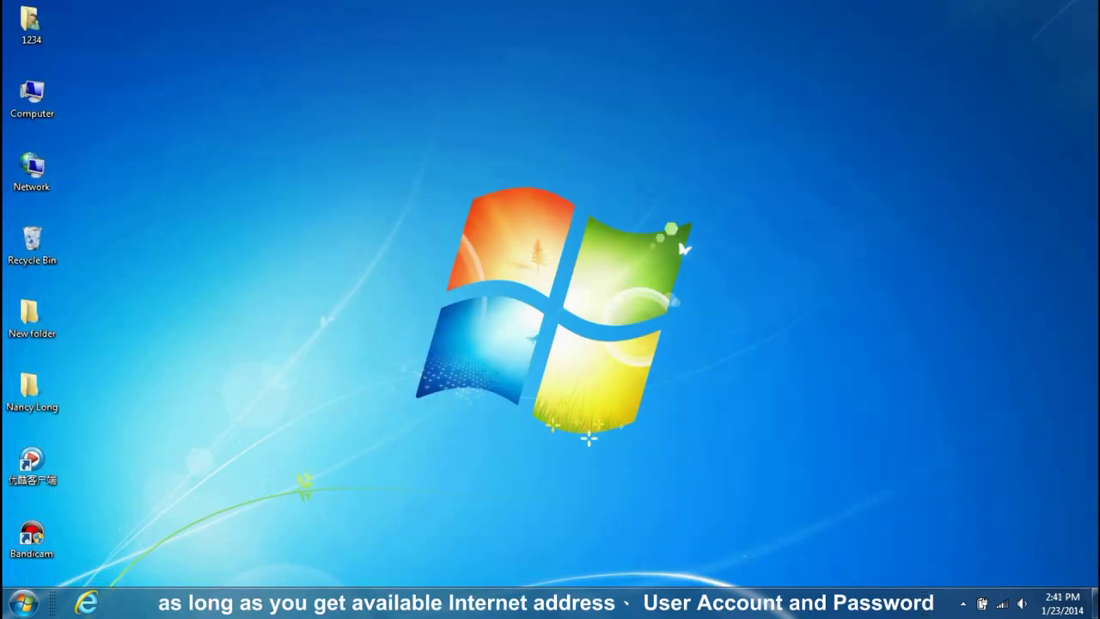
{"action": "right_click", "coordinate": [34, 169]}
{"action": "left_click", "coordinate": [93, 286]}
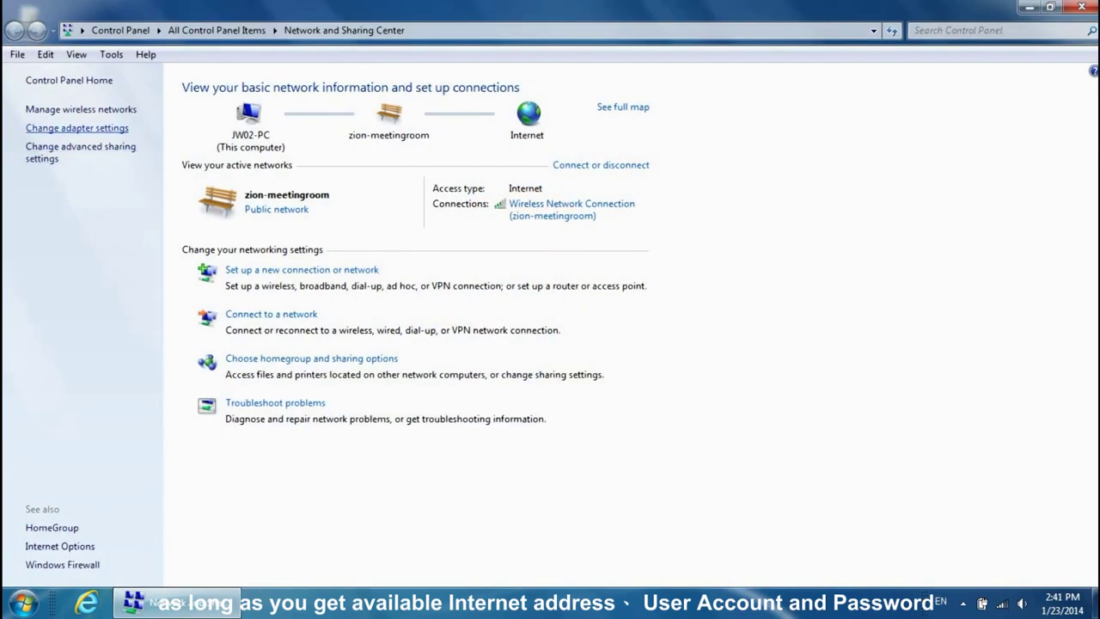
{"action": "left_click", "coordinate": [77, 127]}
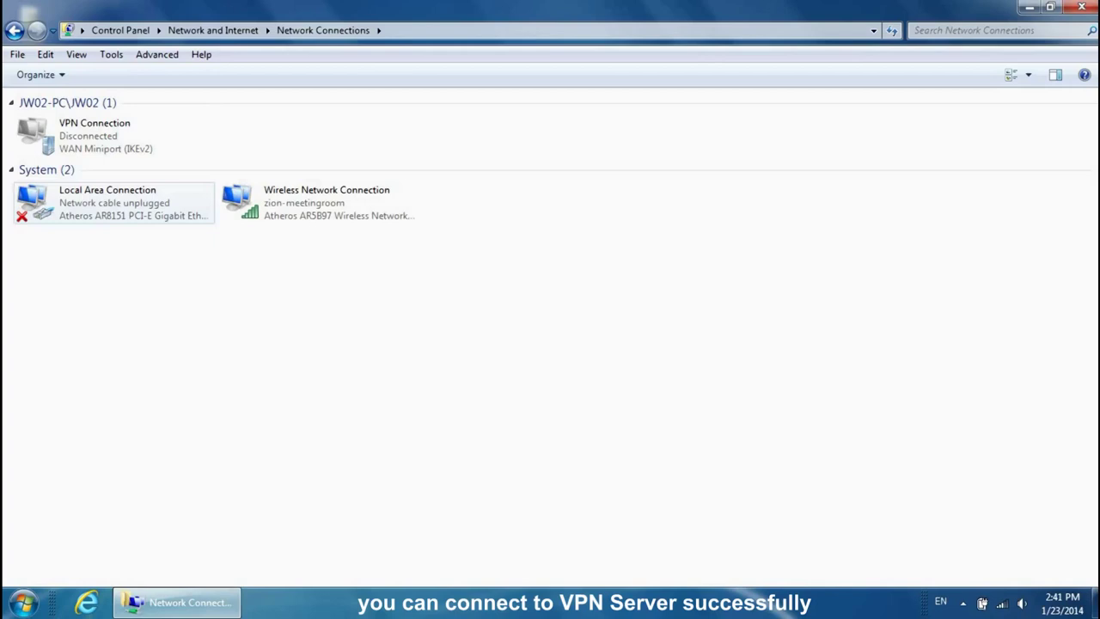
Open the new VPN Connection's sign-in prompt, cancel it, and minimize the window
{"action": "left_click", "coordinate": [95, 136]}
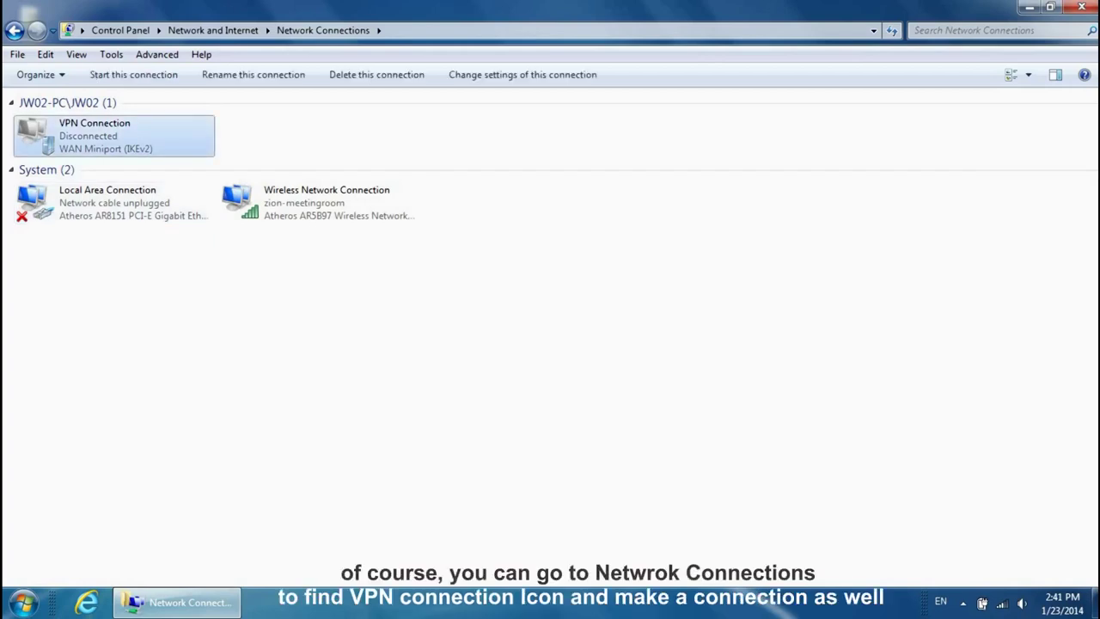
{"action": "key", "text": "Return"}
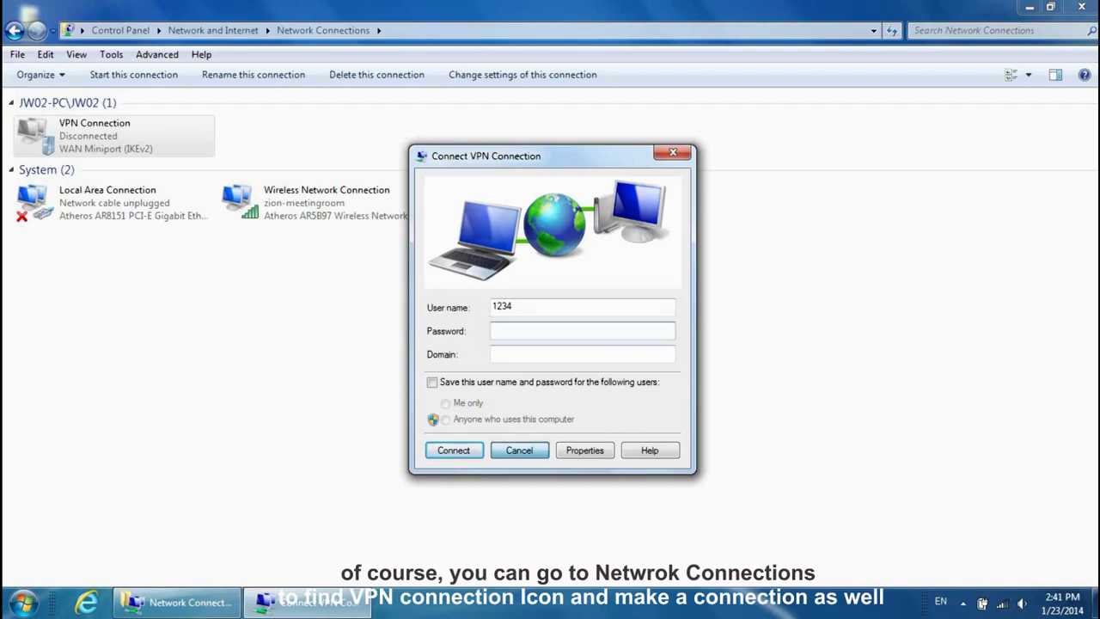
{"action": "left_click", "coordinate": [519, 450]}
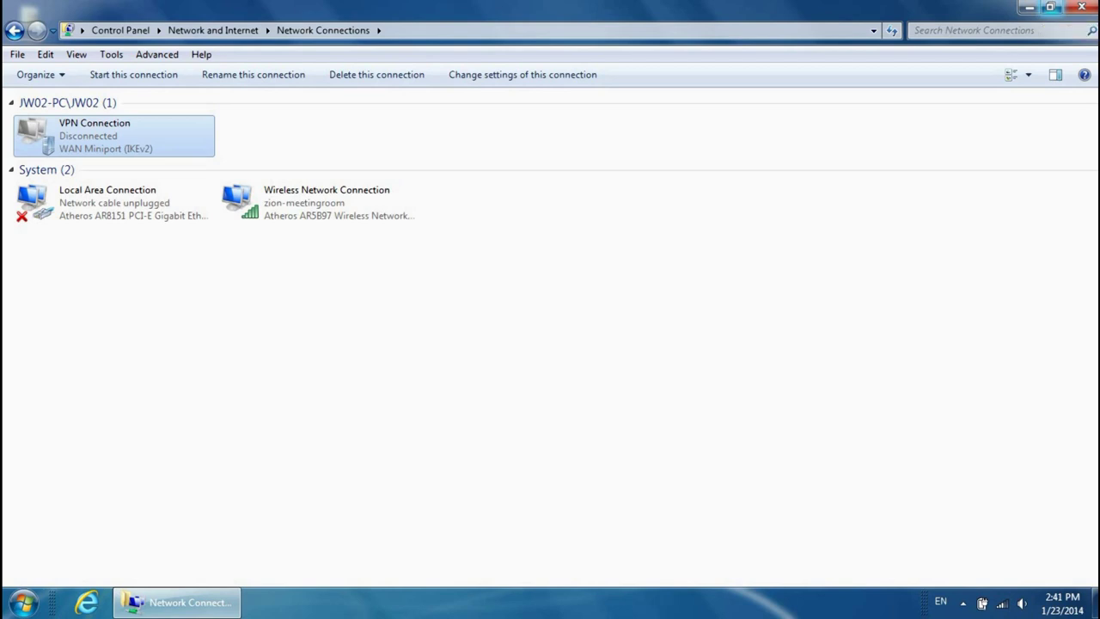
{"action": "left_click", "coordinate": [1030, 6]}
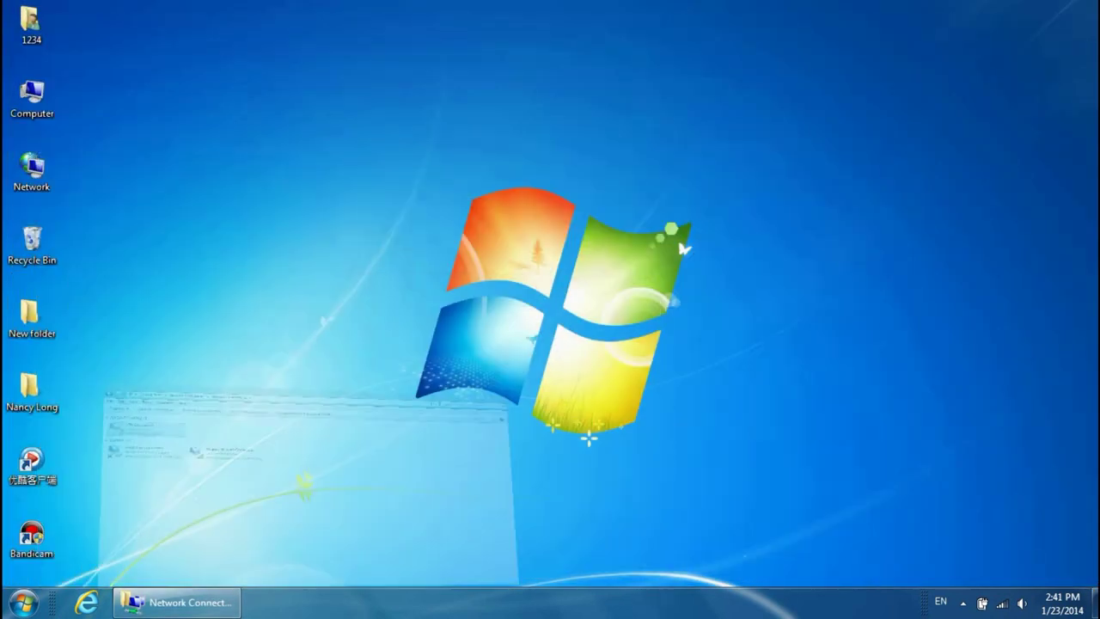